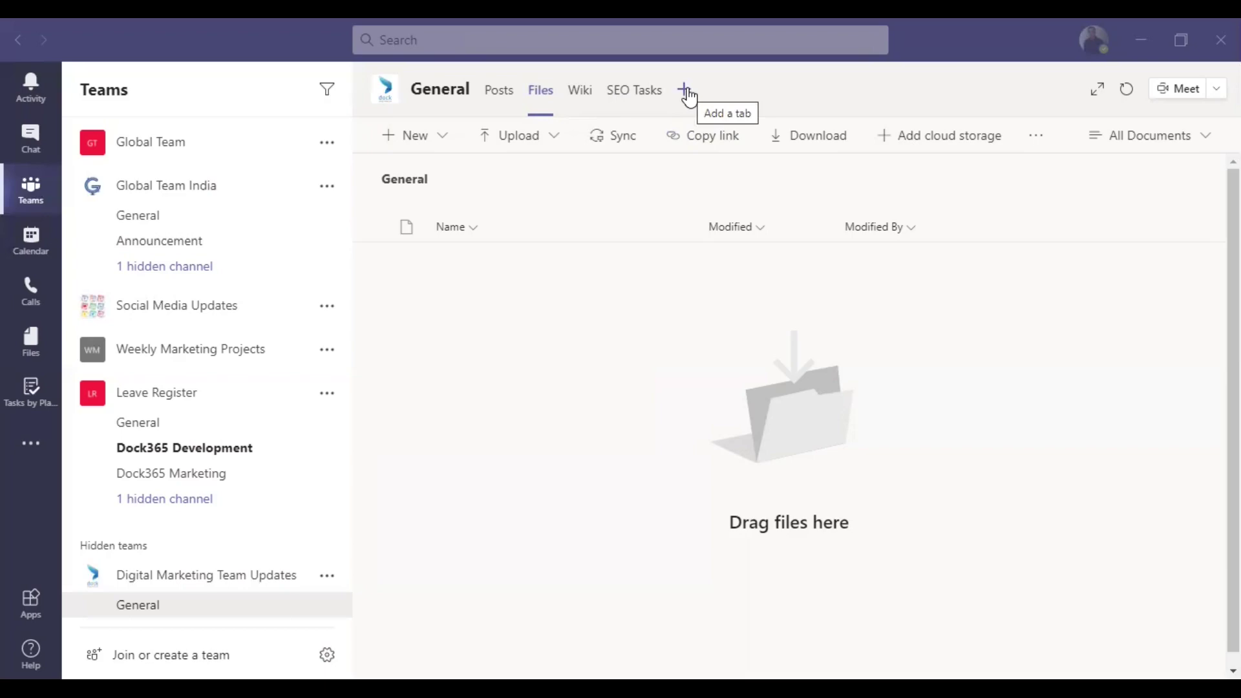
- Add a Lists tab to the General channel of the Digital Marketing Team Updates team
{"action": "left_click", "coordinate": [687, 96]}
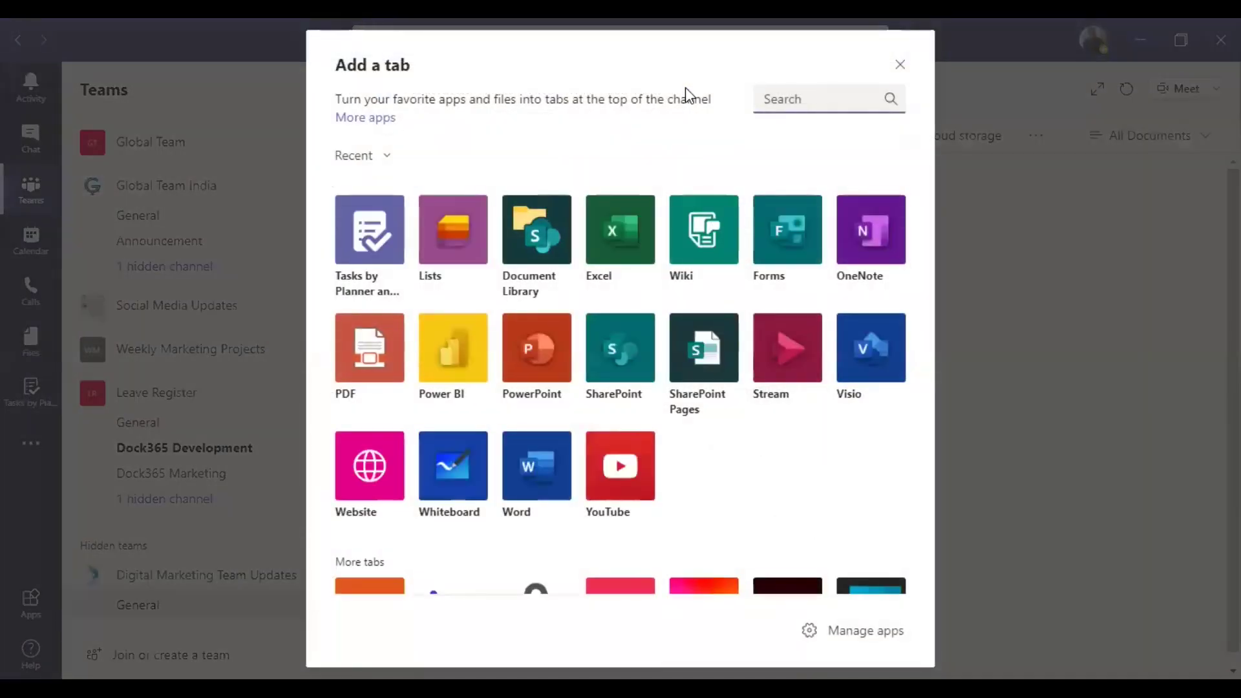
{"action": "left_click", "coordinate": [456, 243]}
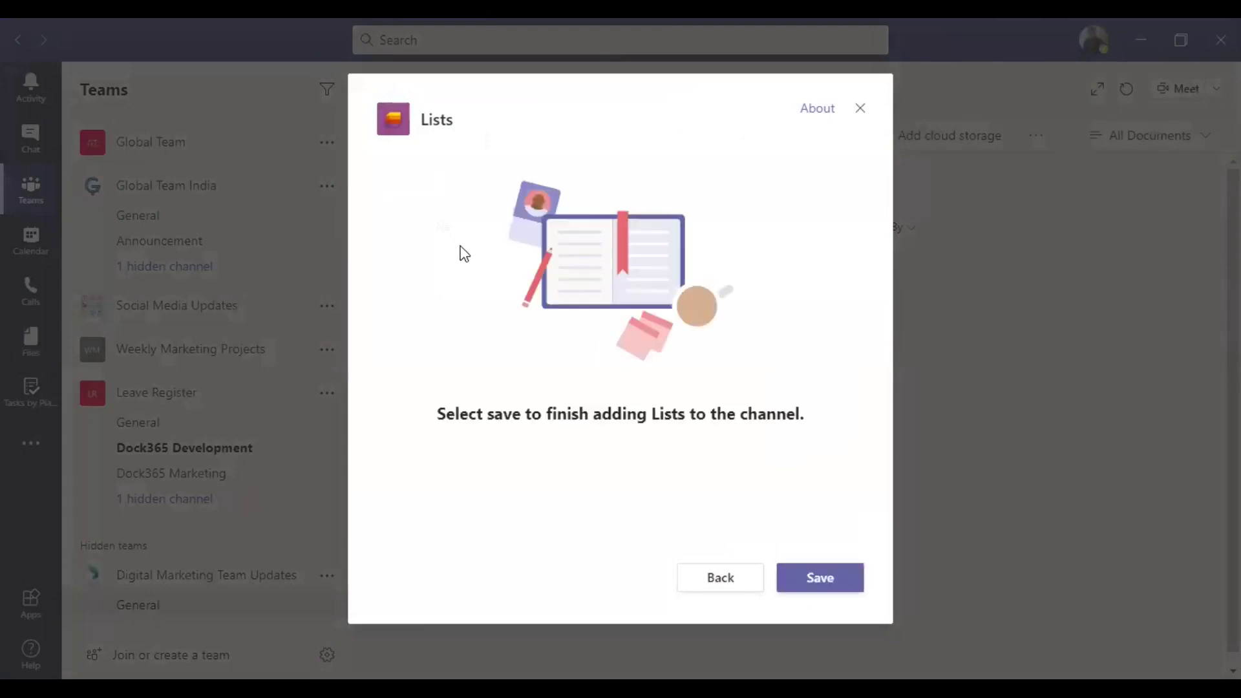
{"action": "left_click", "coordinate": [817, 578]}
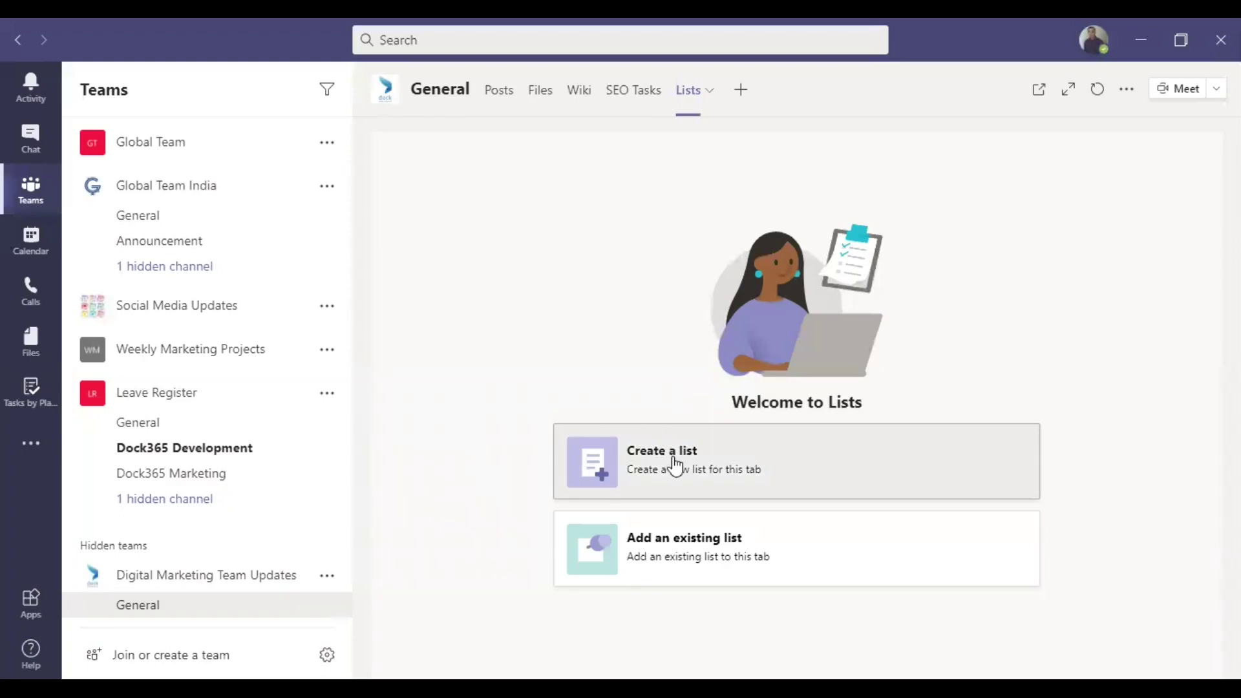
- Add an existing list to the tab from the SharePoint link globalinfonet.sharepoint.com/sites/MarketingUpdates/Lists/List%20of%20Potential%20Blogs%20to%20Upgrade/AllItems.aspx
{"action": "left_click", "coordinate": [682, 557]}
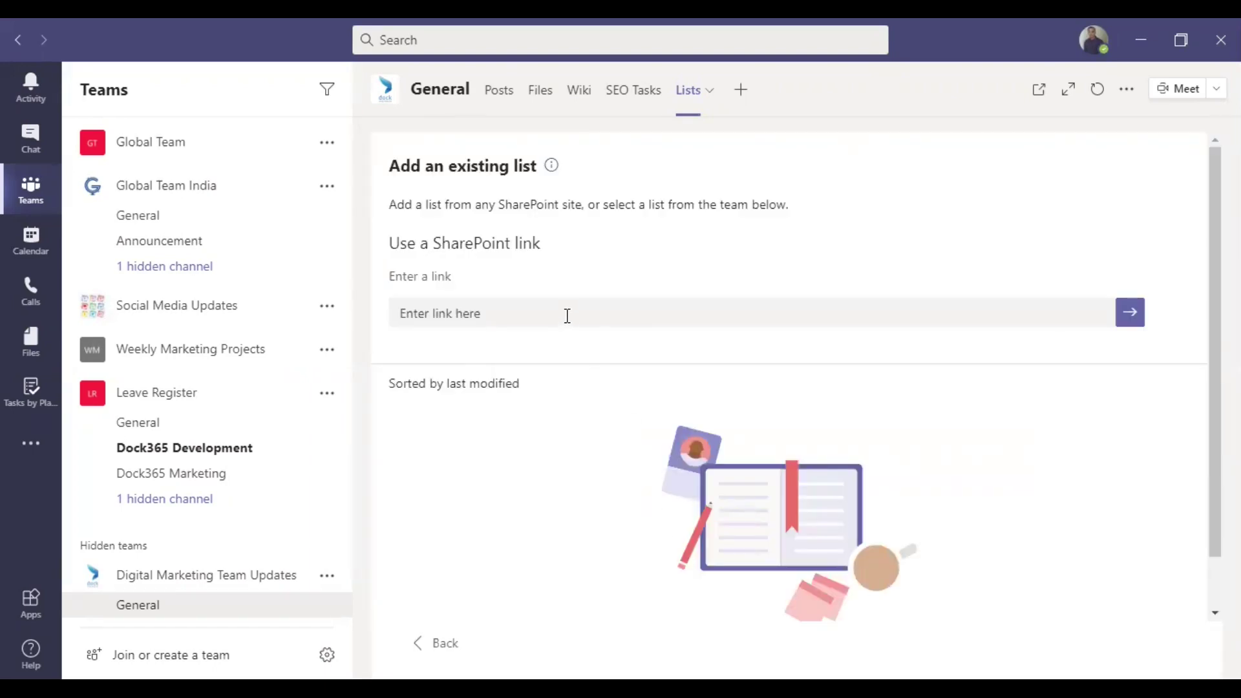
{"action": "left_click", "coordinate": [458, 387]}
{"action": "scroll", "coordinate": [534, 420], "scroll_direction": "down", "scroll_amount": 1}
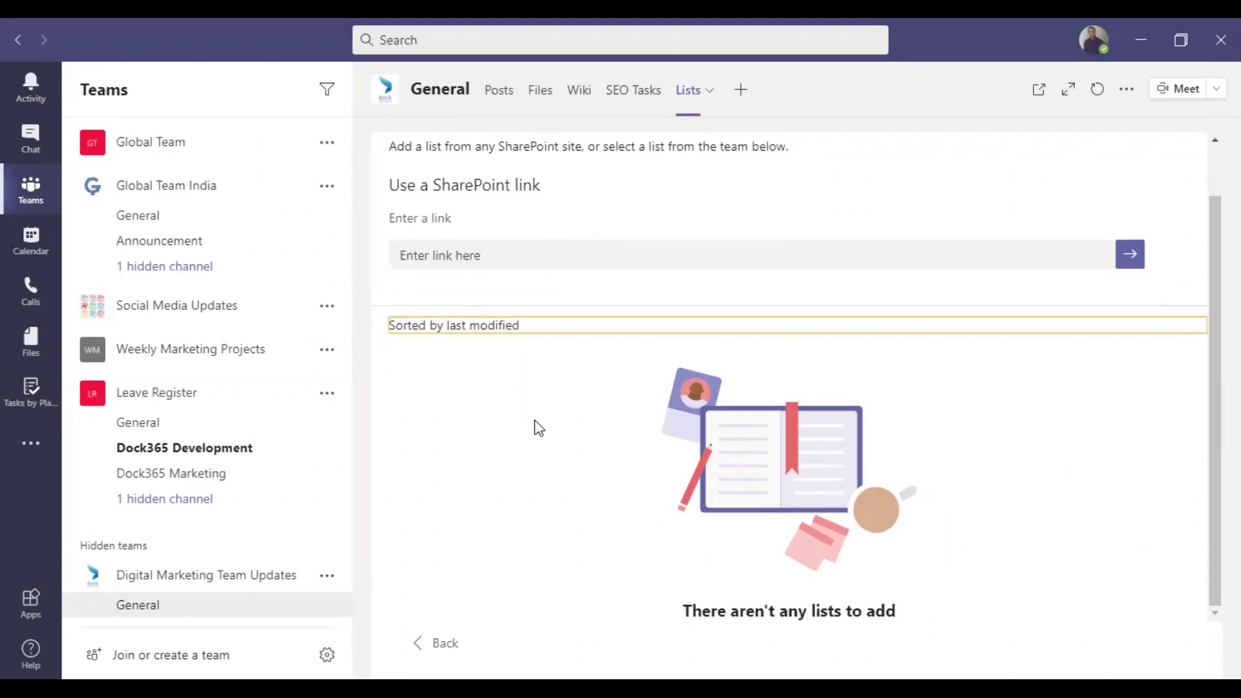
{"action": "scroll", "coordinate": [541, 271], "scroll_direction": "up", "scroll_amount": 1}
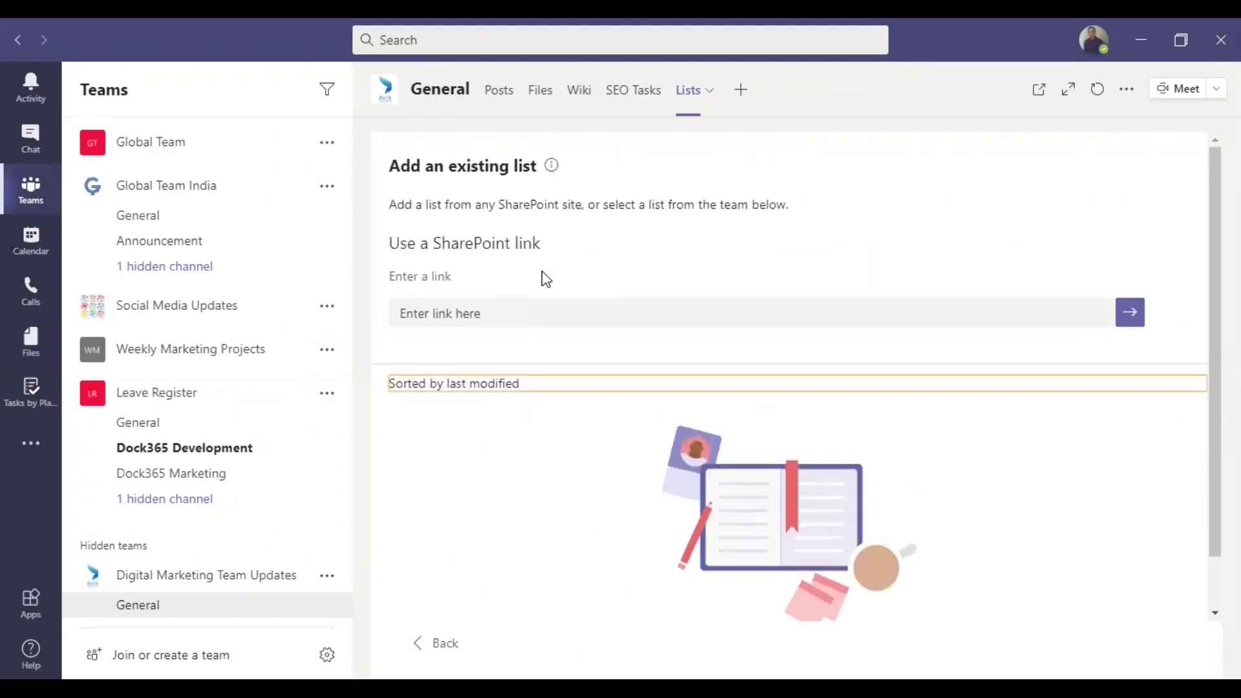
{"action": "left_click", "coordinate": [527, 303]}
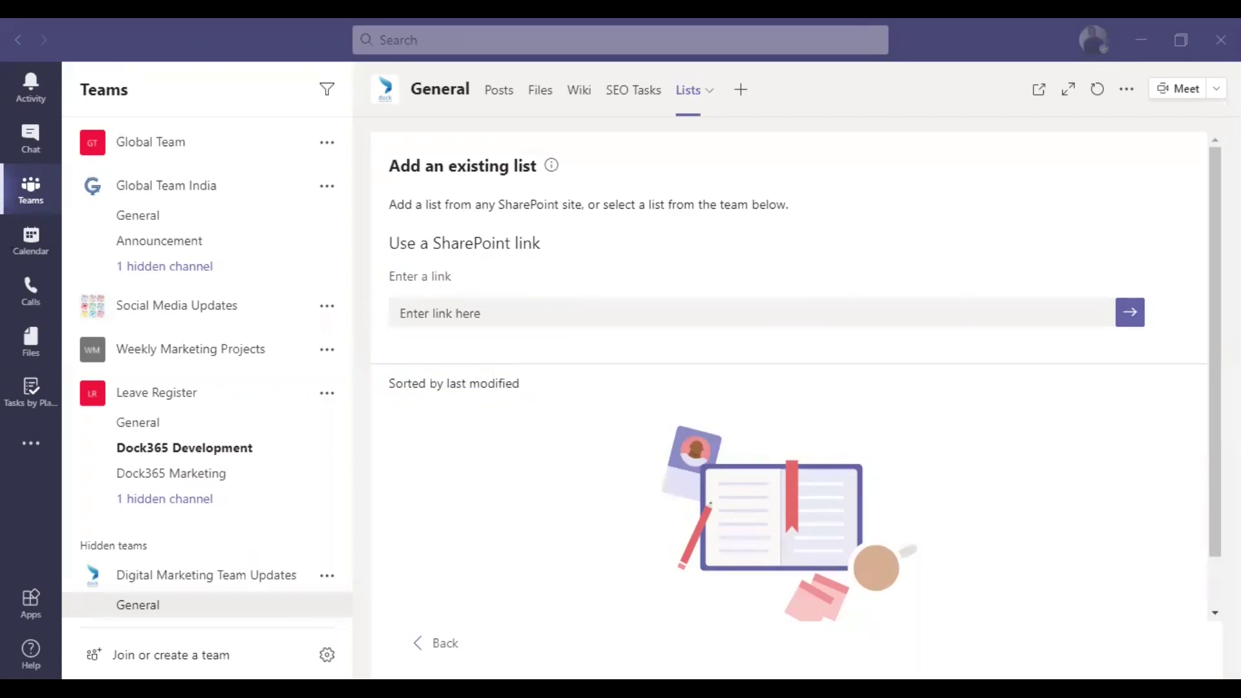
{"action": "left_click", "coordinate": [524, 300]}
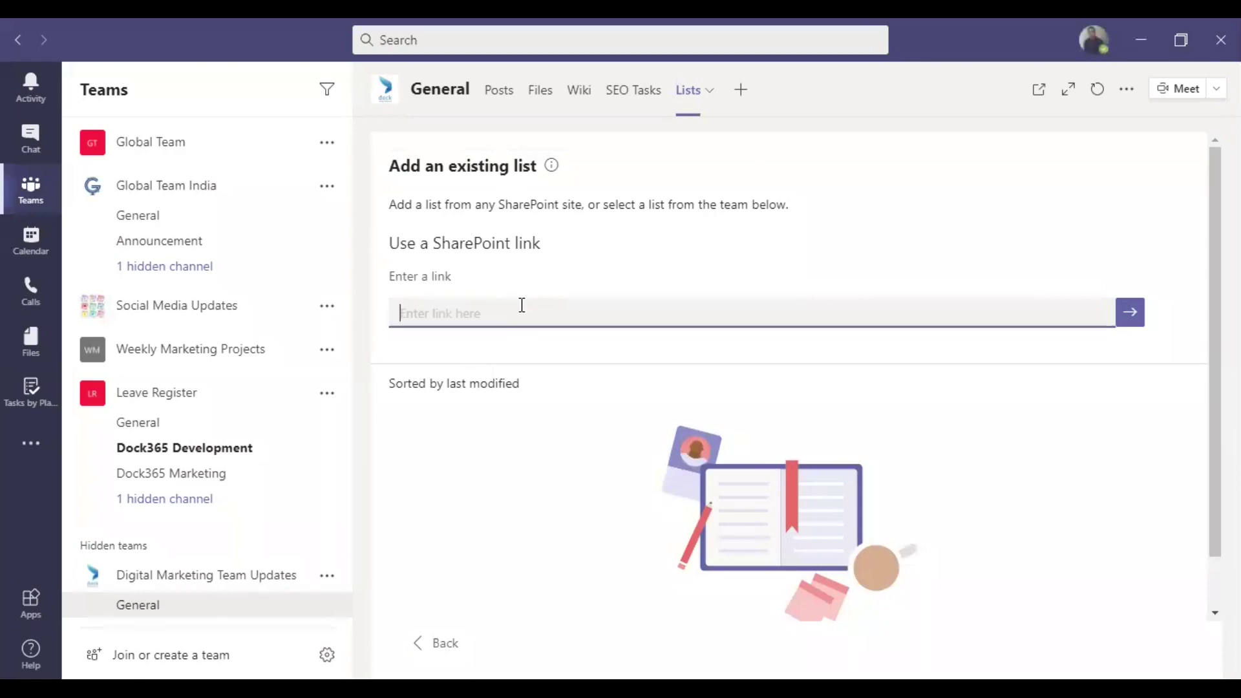
{"action": "type", "text": "globalinfonet.sharepoint.com/sites/MarketingUpdates/Lists/List%20of%20Potential%20Blogs%20to%20Upgrade/AllItems.aspx"}
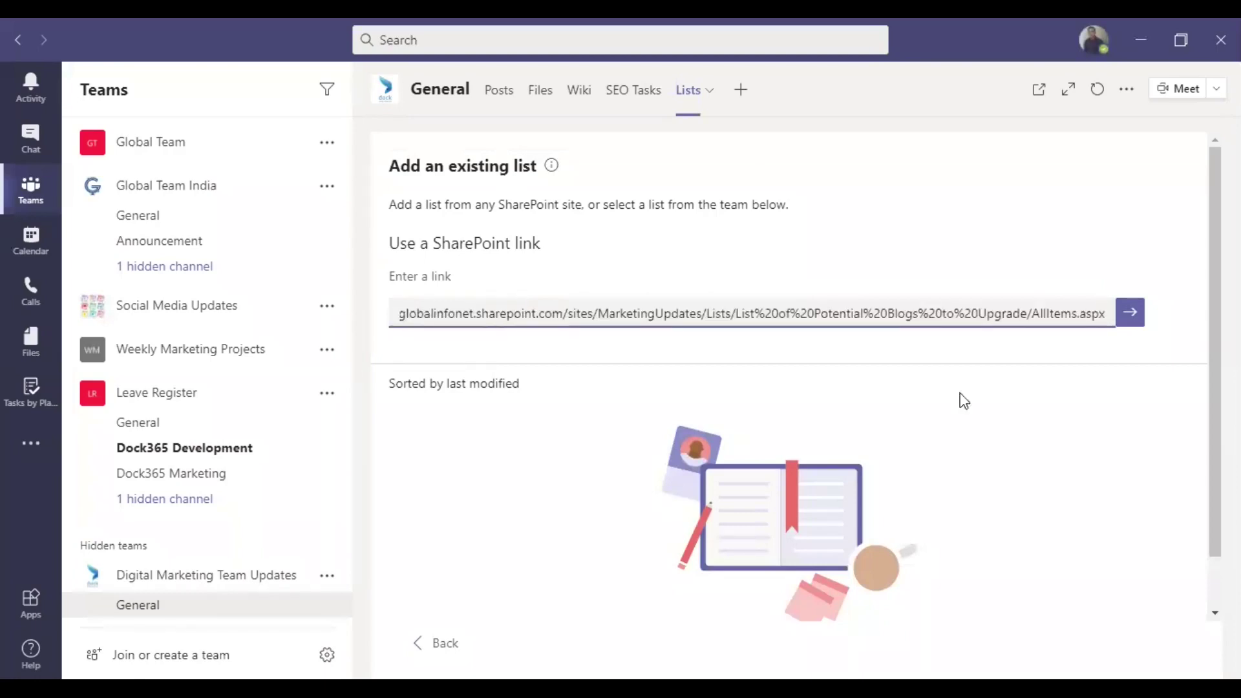
{"action": "left_click", "coordinate": [1136, 317]}
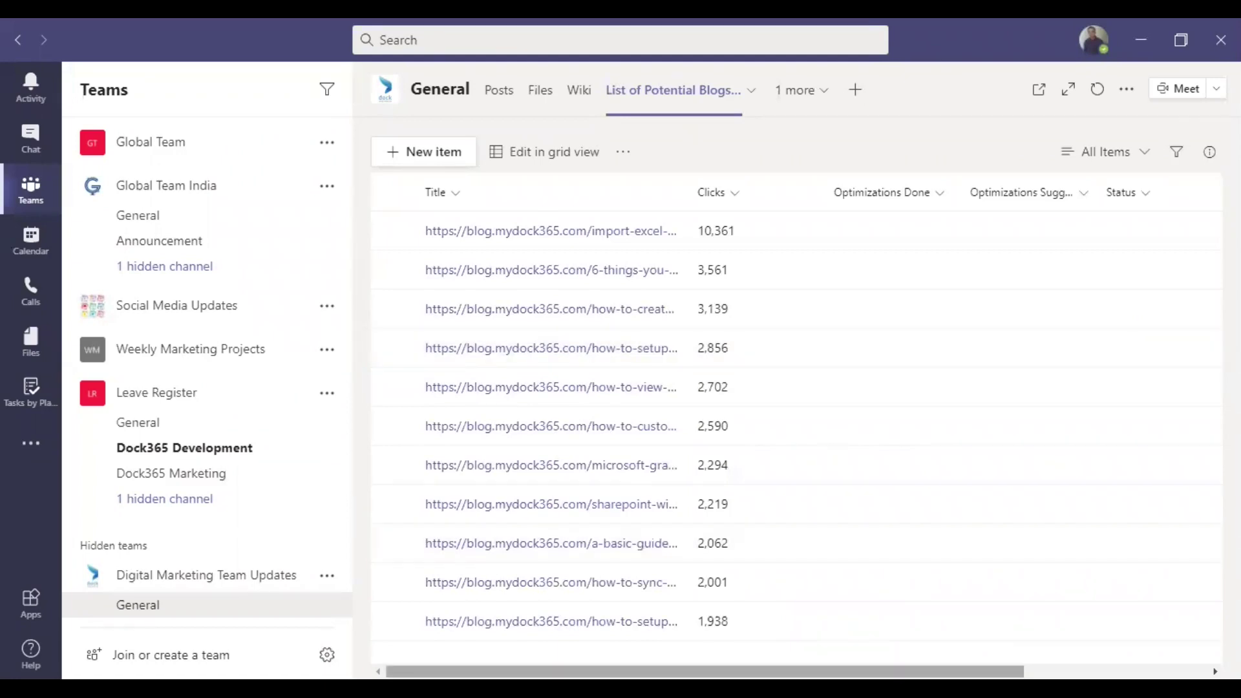
- Examine all columns of the added blog list and its additional list options
{"action": "scroll", "coordinate": [794, 413], "scroll_direction": "right", "scroll_amount": 4}
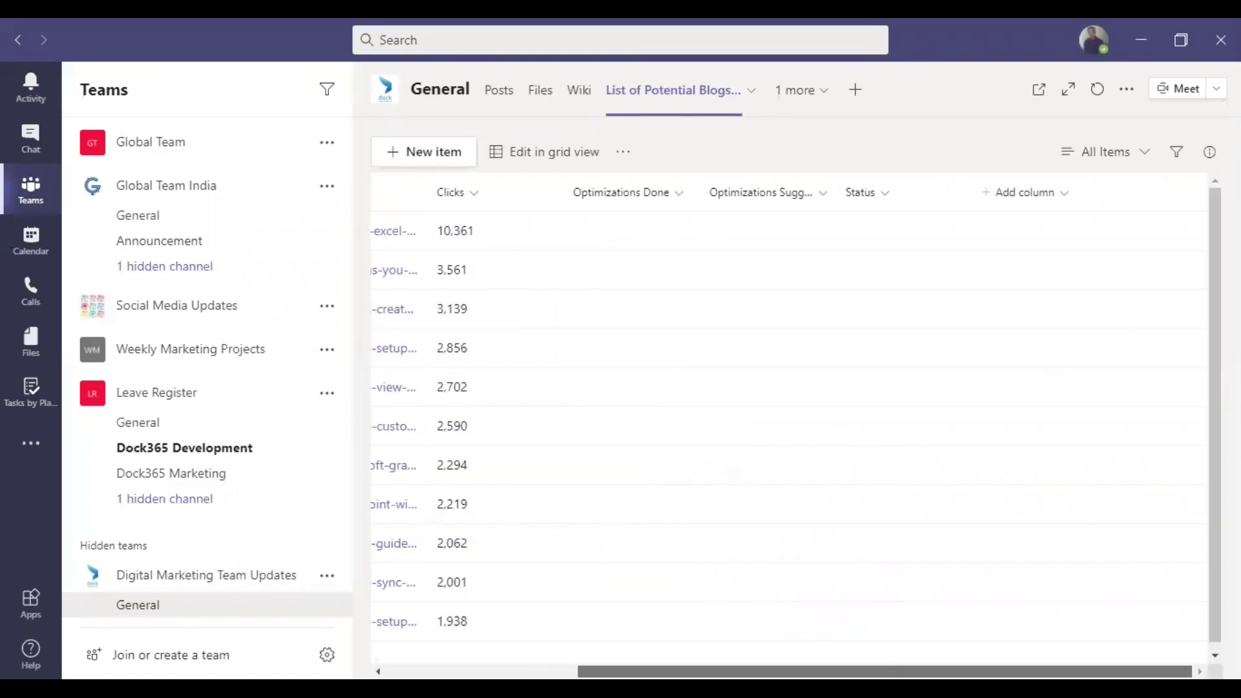
{"action": "scroll", "coordinate": [789, 432], "scroll_direction": "left", "scroll_amount": 5}
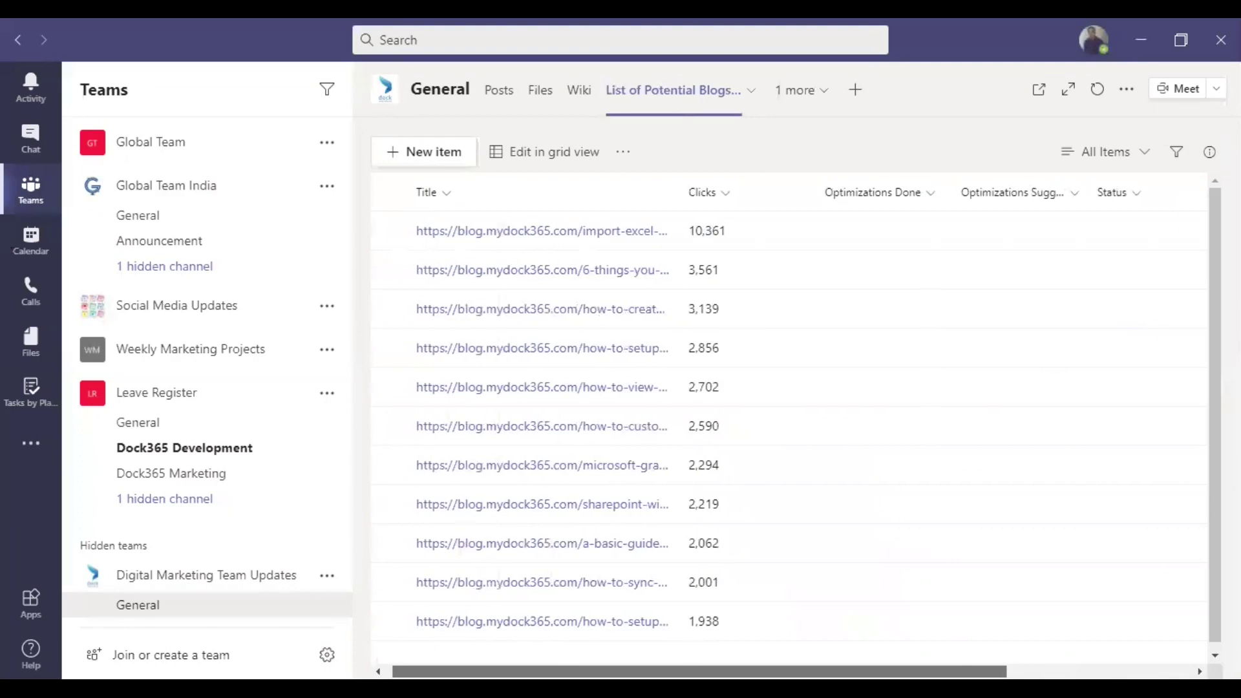
{"action": "scroll", "coordinate": [686, 649], "scroll_direction": "left", "scroll_amount": 1}
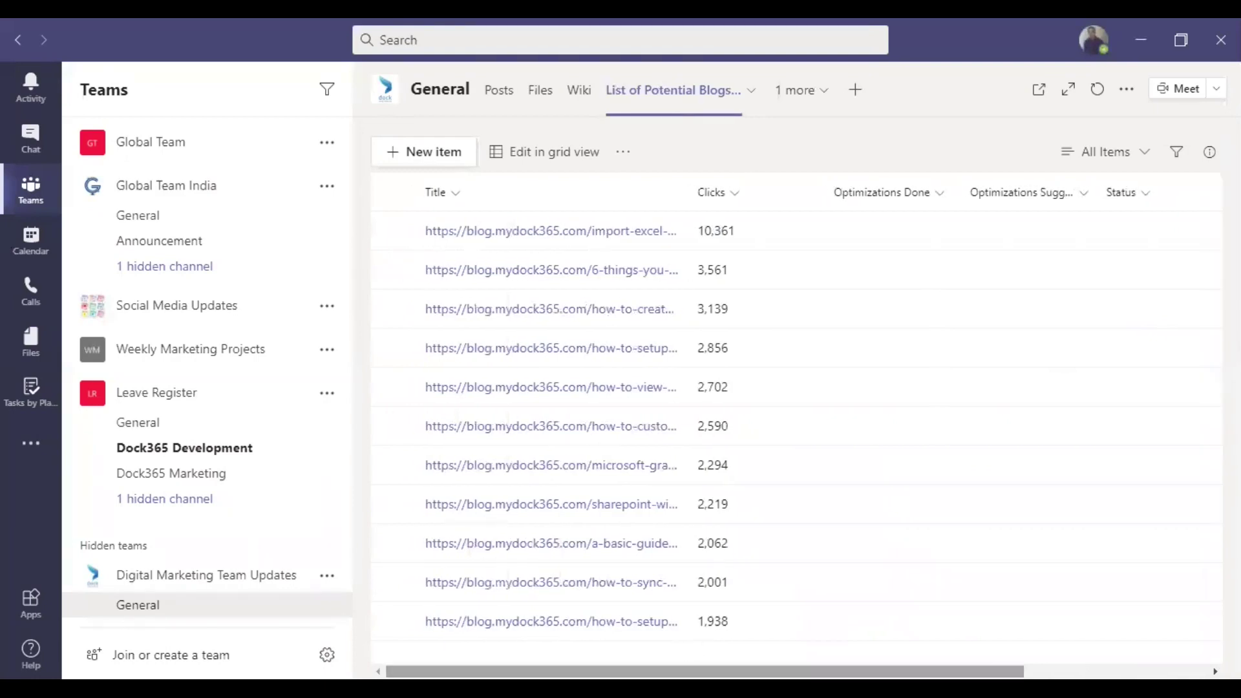
{"action": "scroll", "coordinate": [977, 309], "scroll_direction": "right", "scroll_amount": 5}
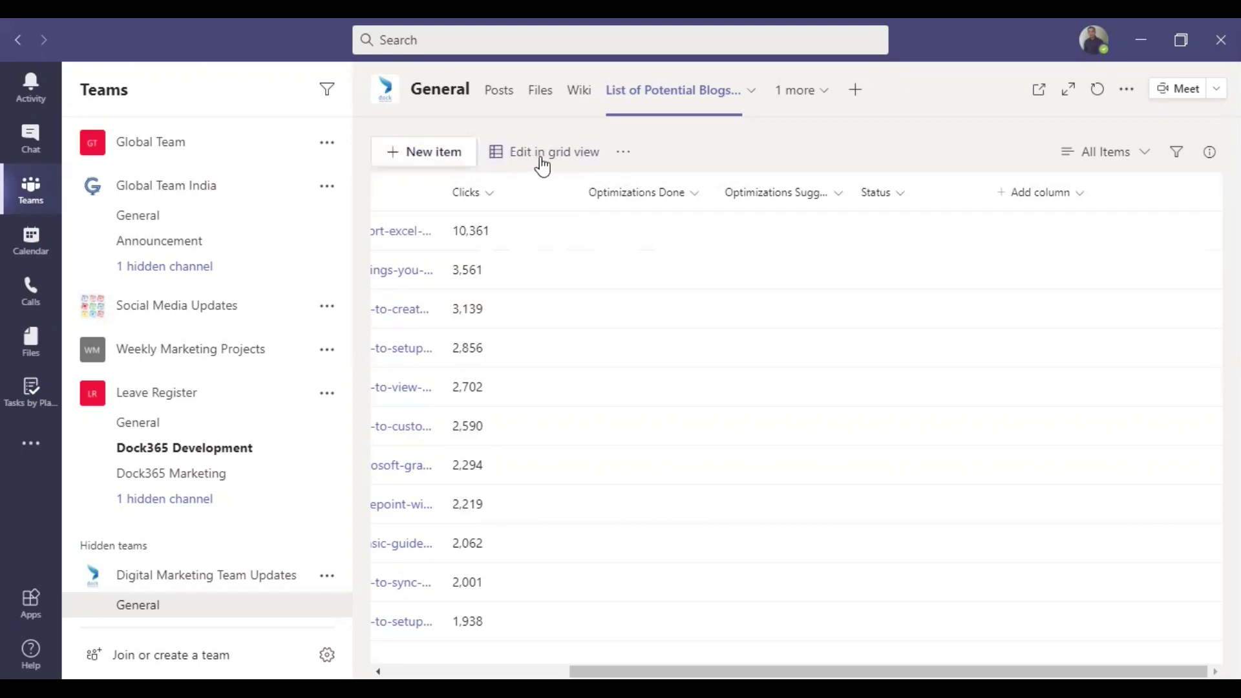
{"action": "left_click", "coordinate": [624, 154]}
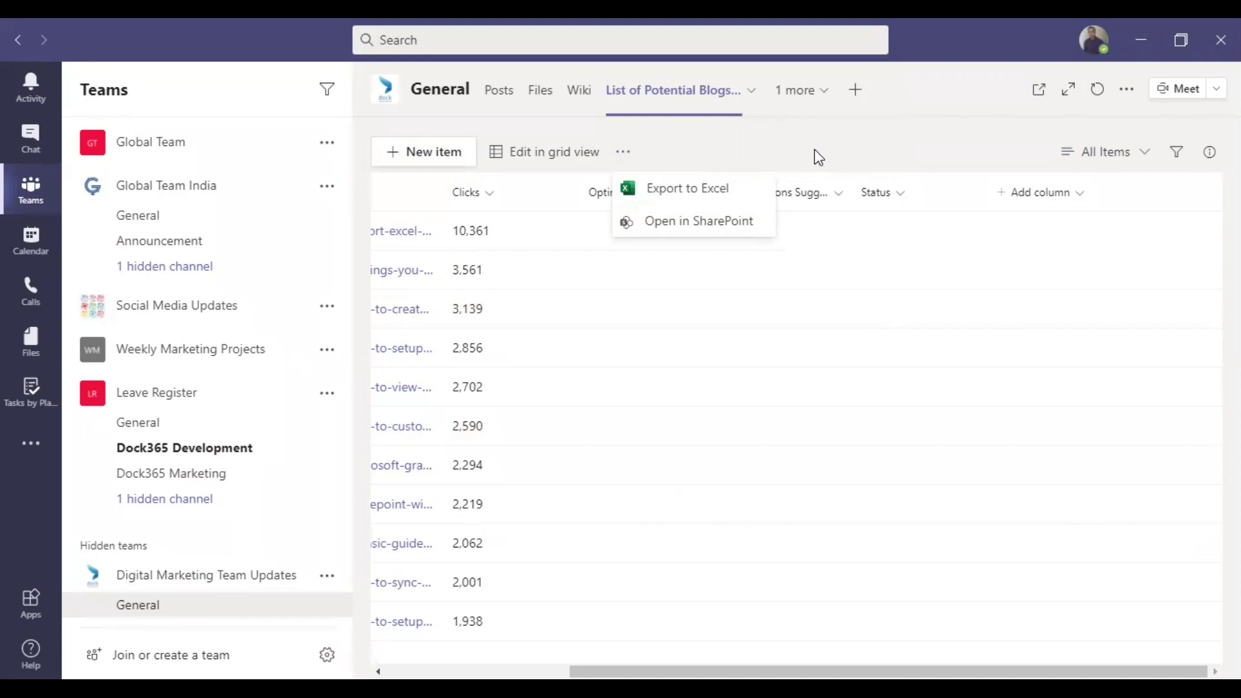
- Add another Lists tab to the General channel and start creating a new list in it
{"action": "left_click", "coordinate": [855, 90]}
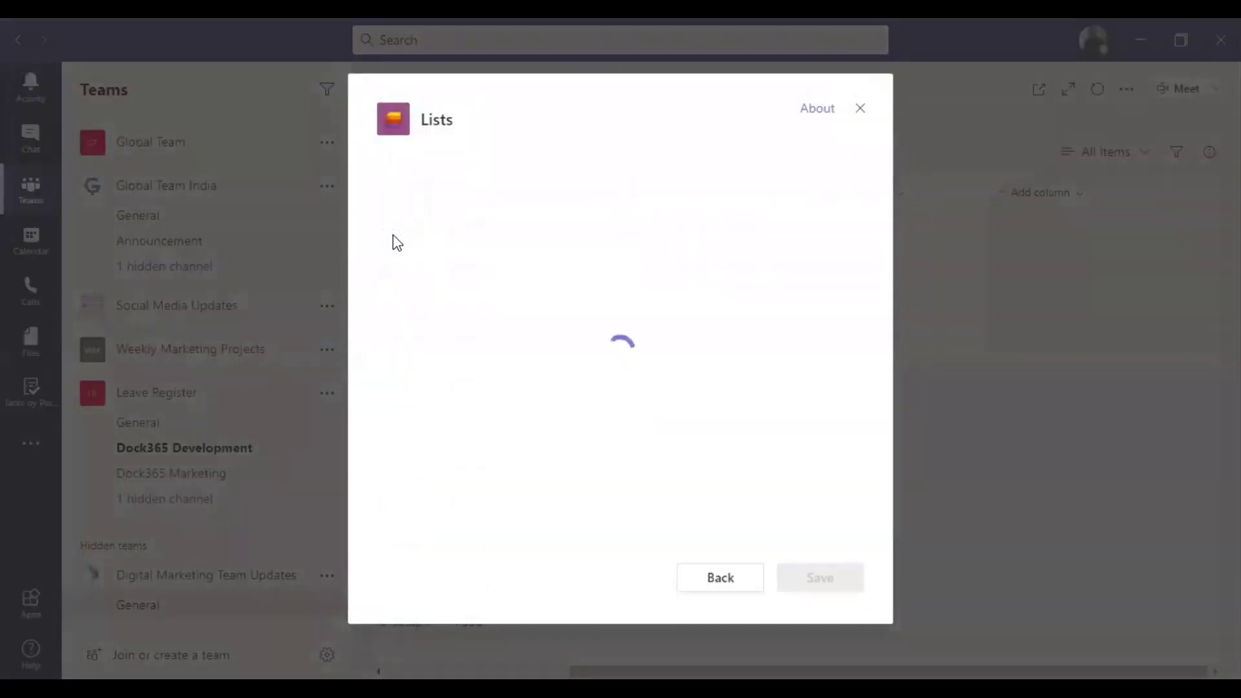
{"action": "left_click", "coordinate": [816, 579]}
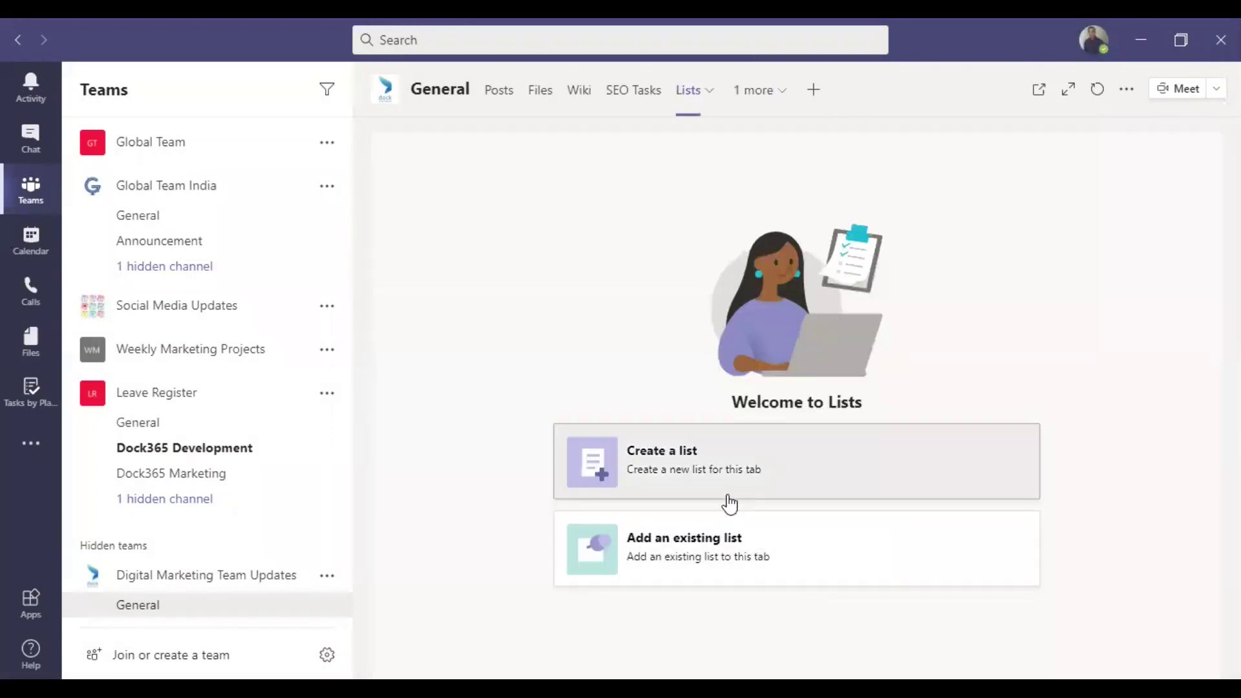
{"action": "left_click", "coordinate": [685, 476]}
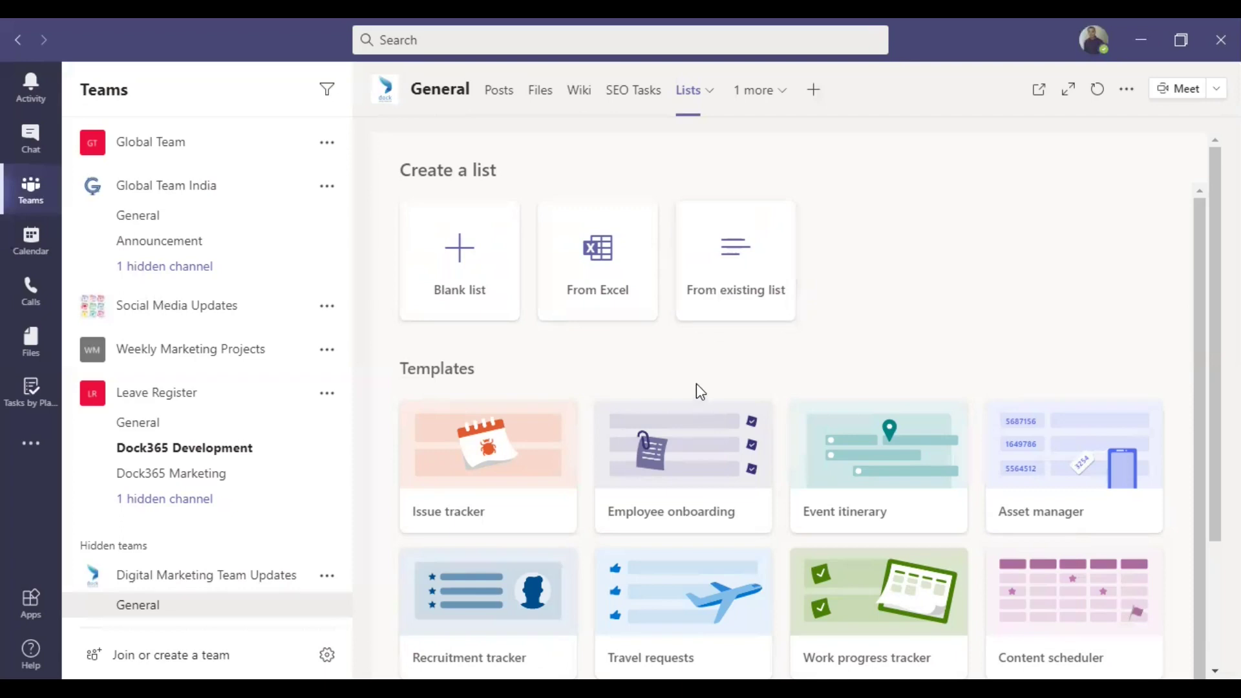
- Preview the Work progress tracker template and use it for the new list
{"action": "scroll", "coordinate": [698, 382], "scroll_direction": "down", "scroll_amount": 1}
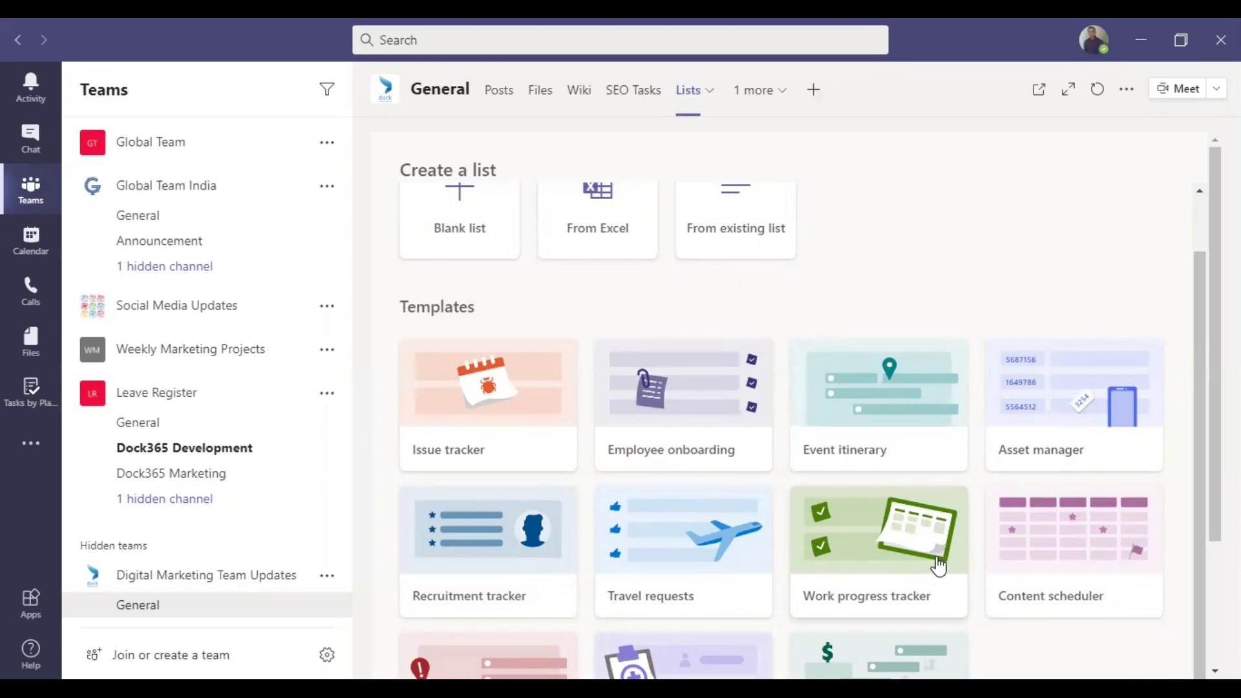
{"action": "left_click", "coordinate": [872, 564]}
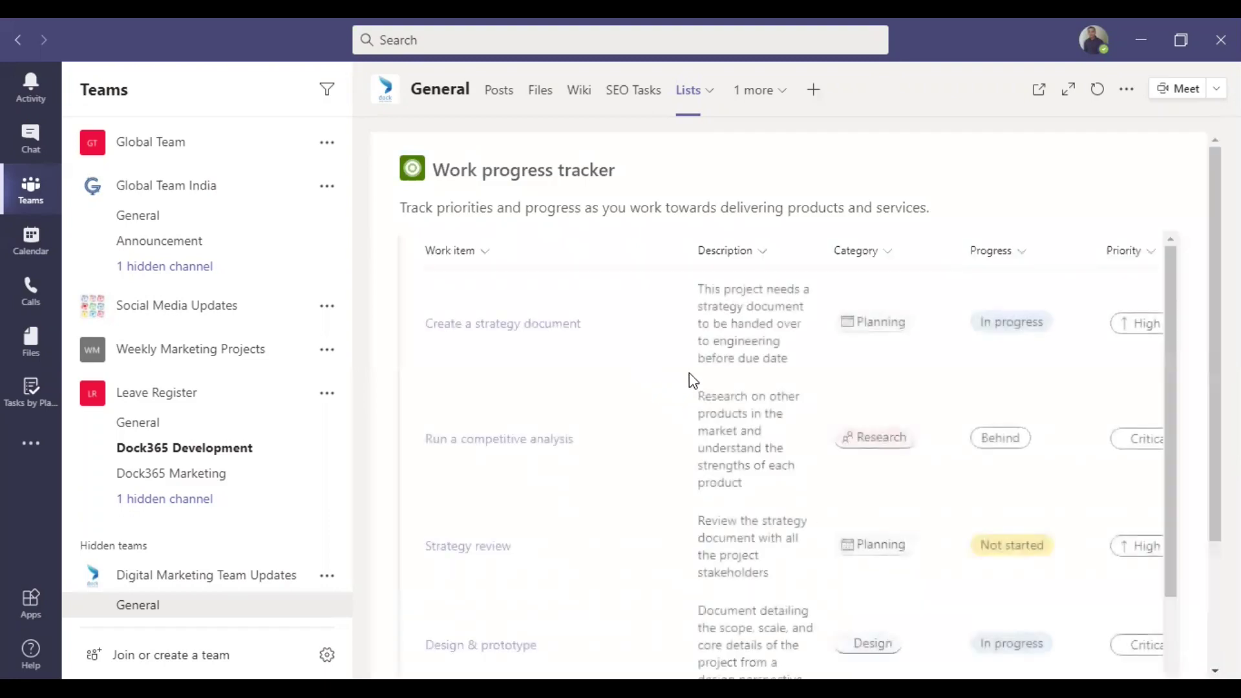
{"action": "scroll", "coordinate": [709, 444], "scroll_direction": "down", "scroll_amount": 3}
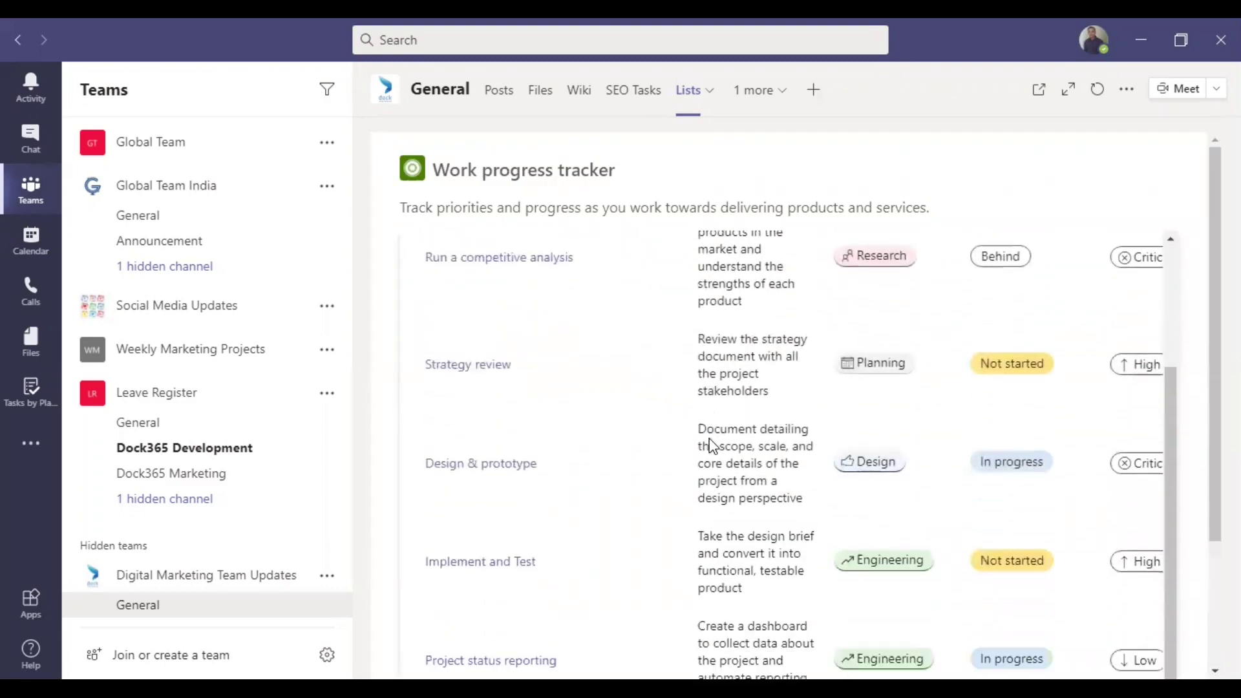
{"action": "scroll", "coordinate": [710, 444], "scroll_direction": "down", "scroll_amount": 5}
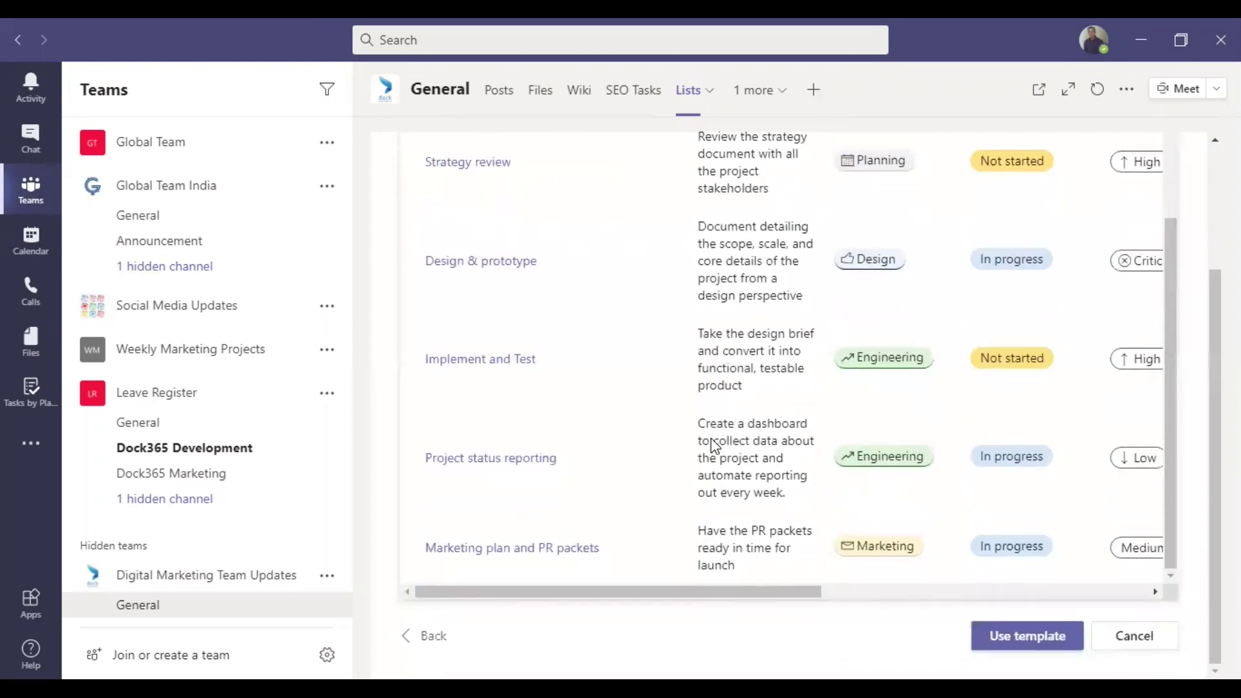
{"action": "left_click_drag", "start_coordinate": [660, 592], "coordinate": [612, 601]}
{"action": "scroll", "coordinate": [631, 473], "scroll_direction": "up", "scroll_amount": 3}
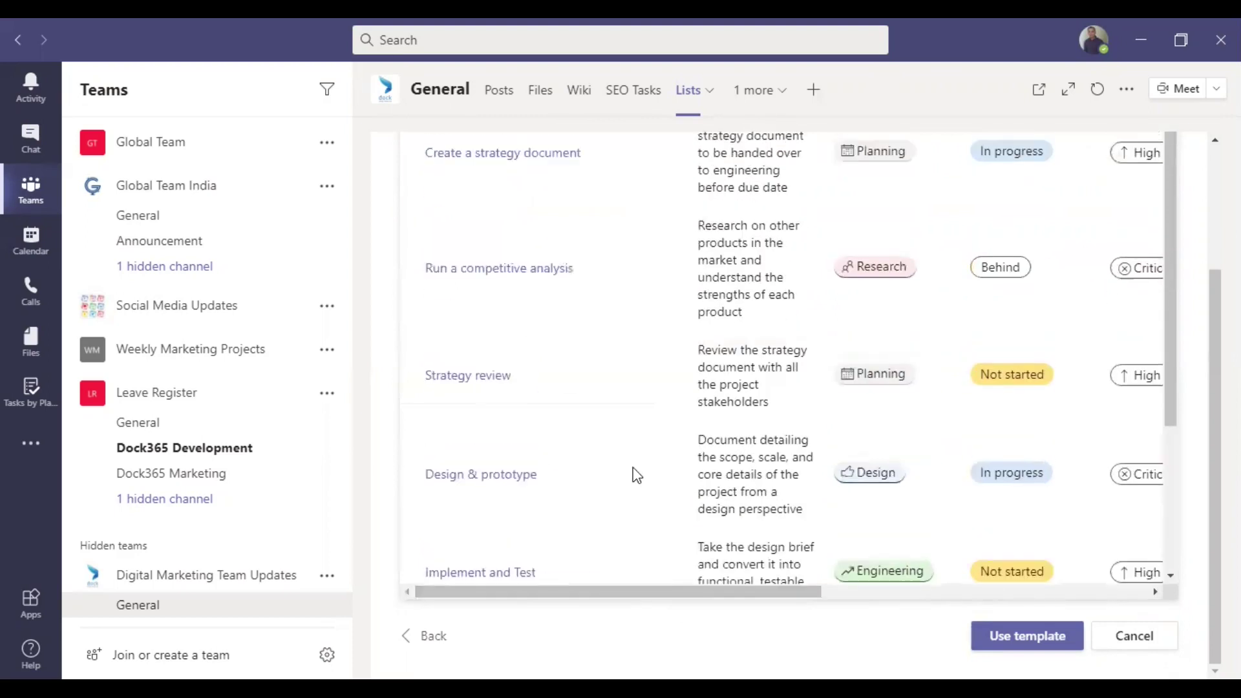
{"action": "left_click", "coordinate": [1023, 639]}
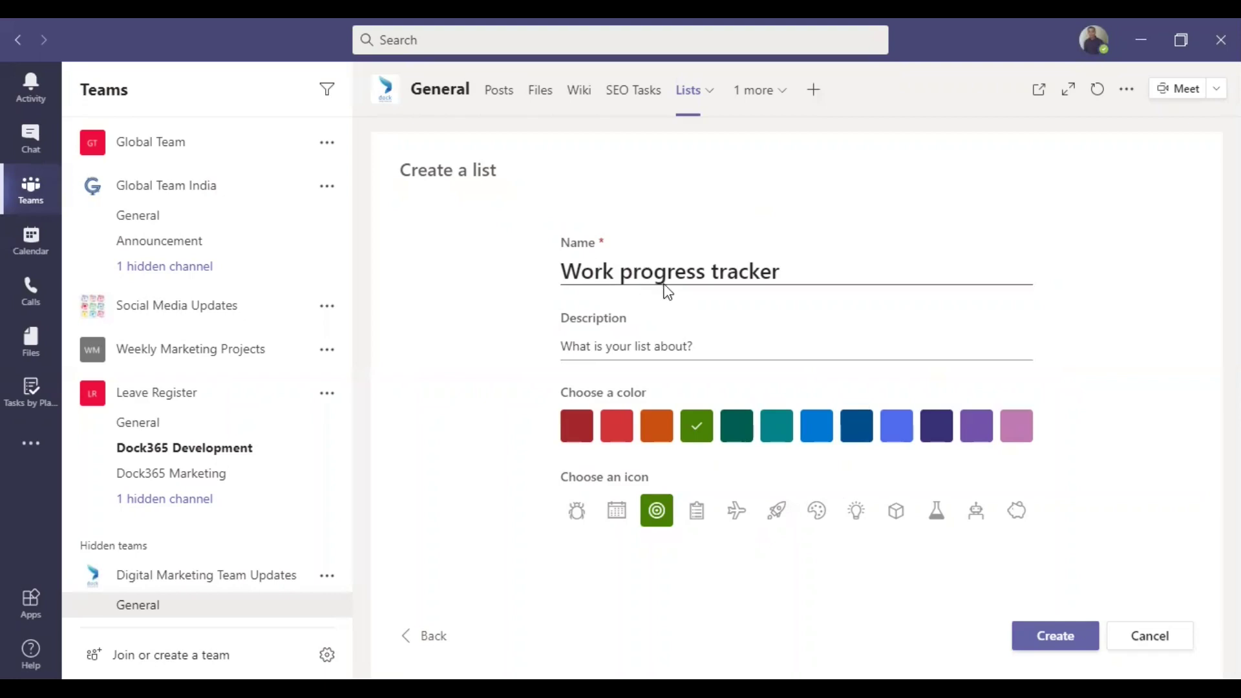
- Name the new list "Marketing Processes Tracker"
{"action": "left_click_drag", "start_coordinate": [706, 271], "coordinate": [546, 279]}
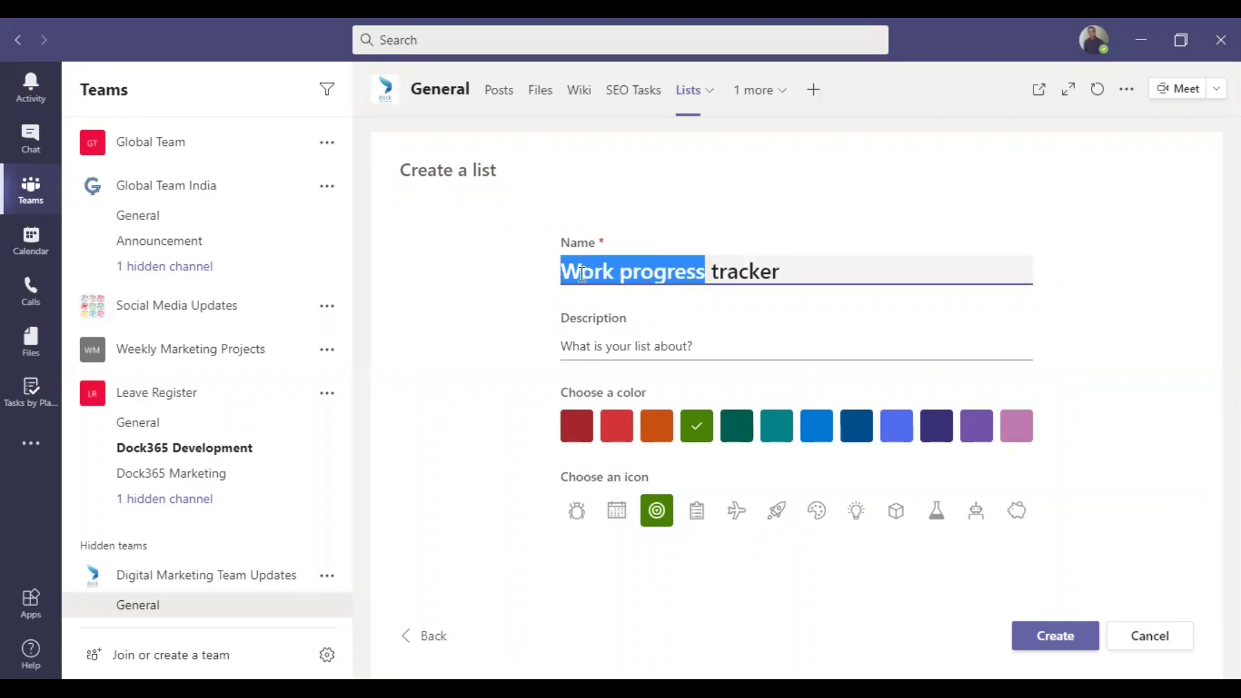
{"action": "type", "text": "Marke"}
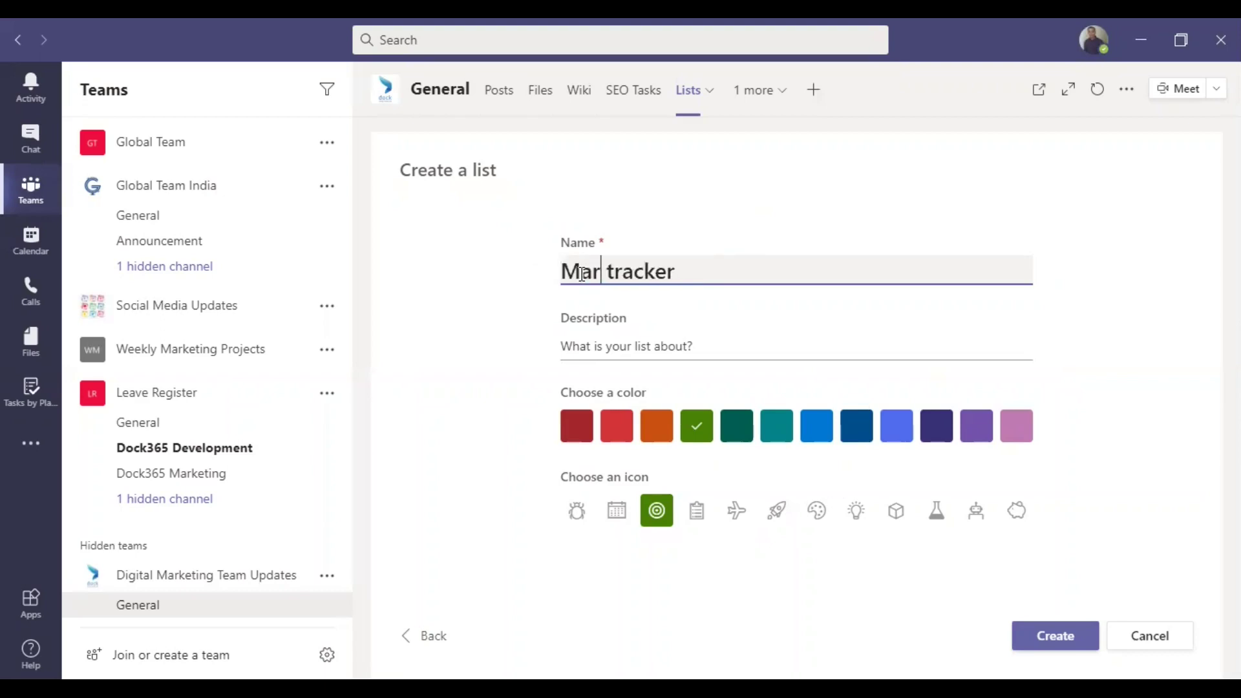
{"action": "type", "text": "ting P"}
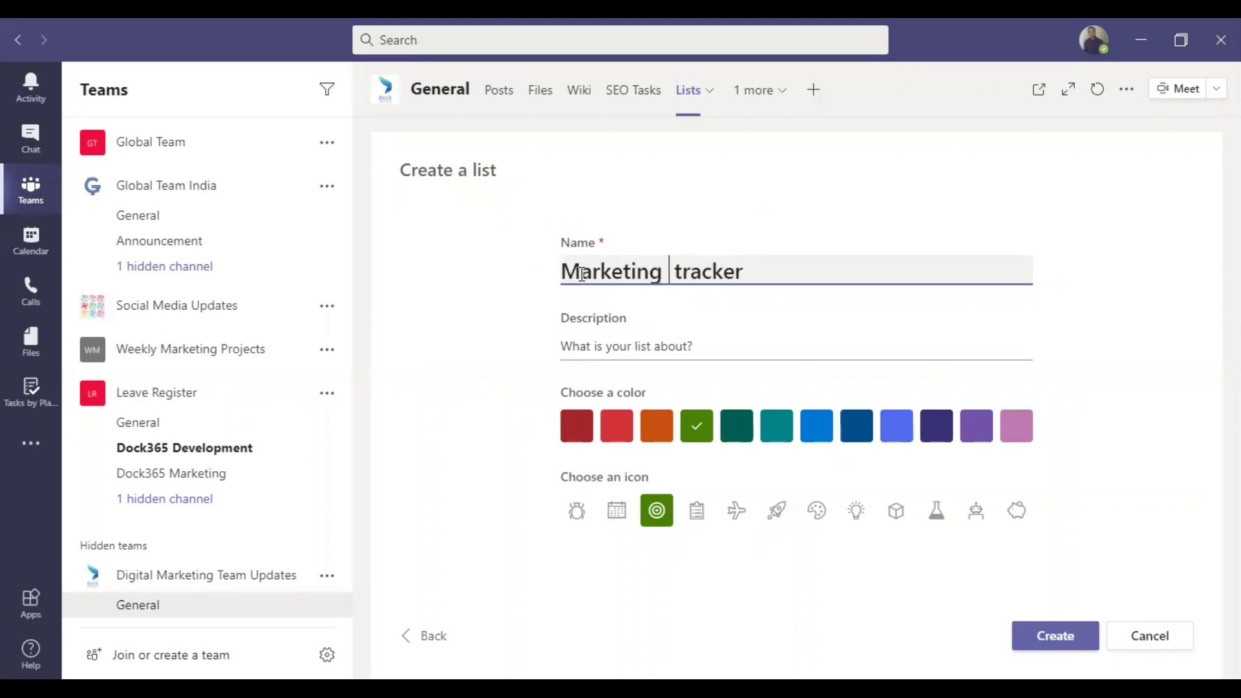
{"action": "type", "text": "rocesses"}
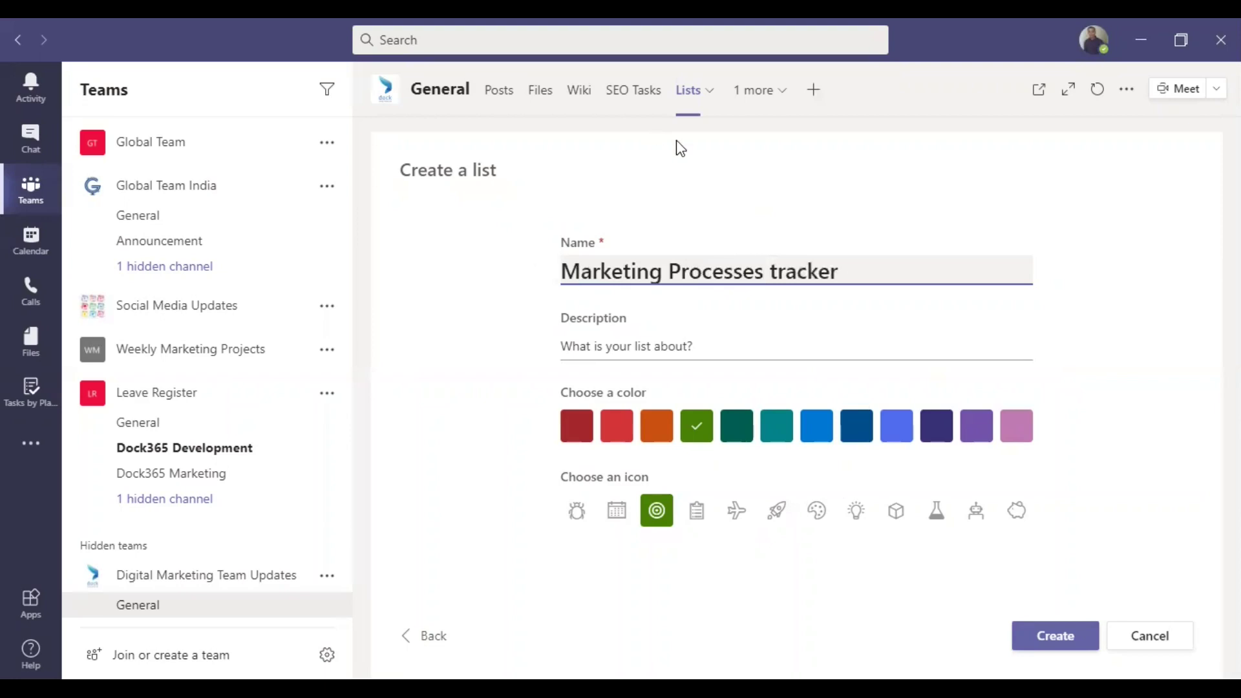
{"action": "key", "text": "Right"}
{"action": "key", "text": "shift+Right"}
{"action": "type", "text": "T"}
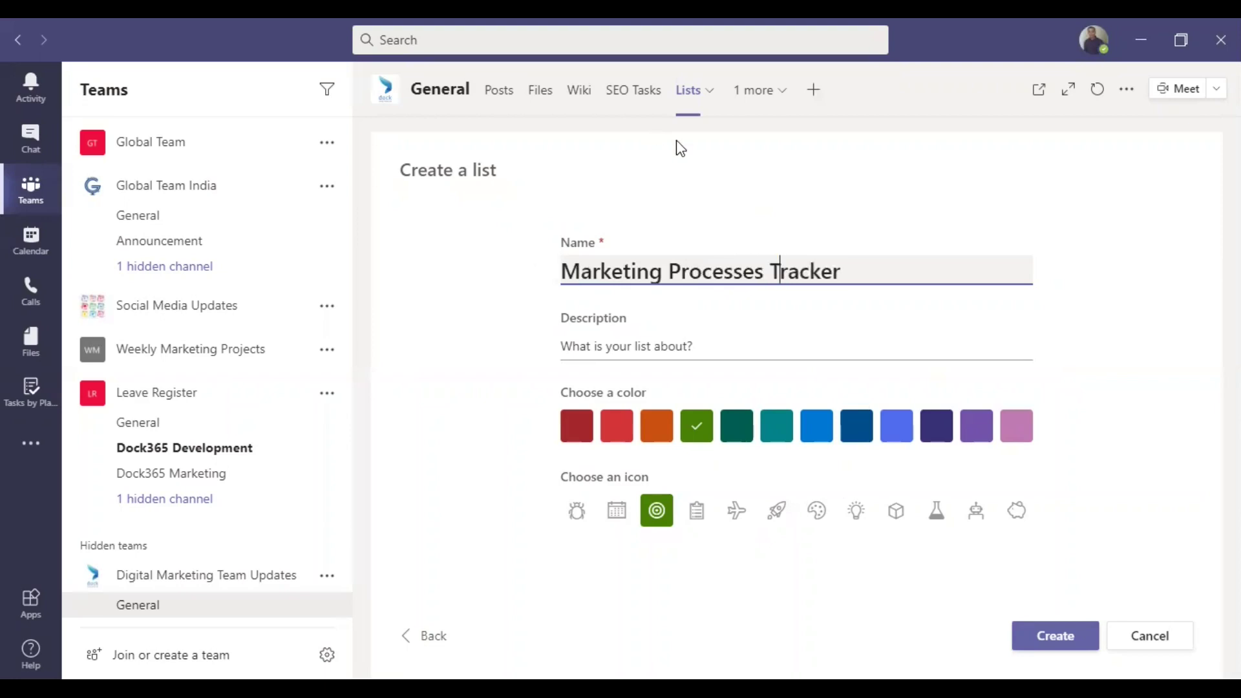
- Enter "Marketing processes." as the new list's description
{"action": "left_click", "coordinate": [634, 335]}
{"action": "type", "text": "Ma"}
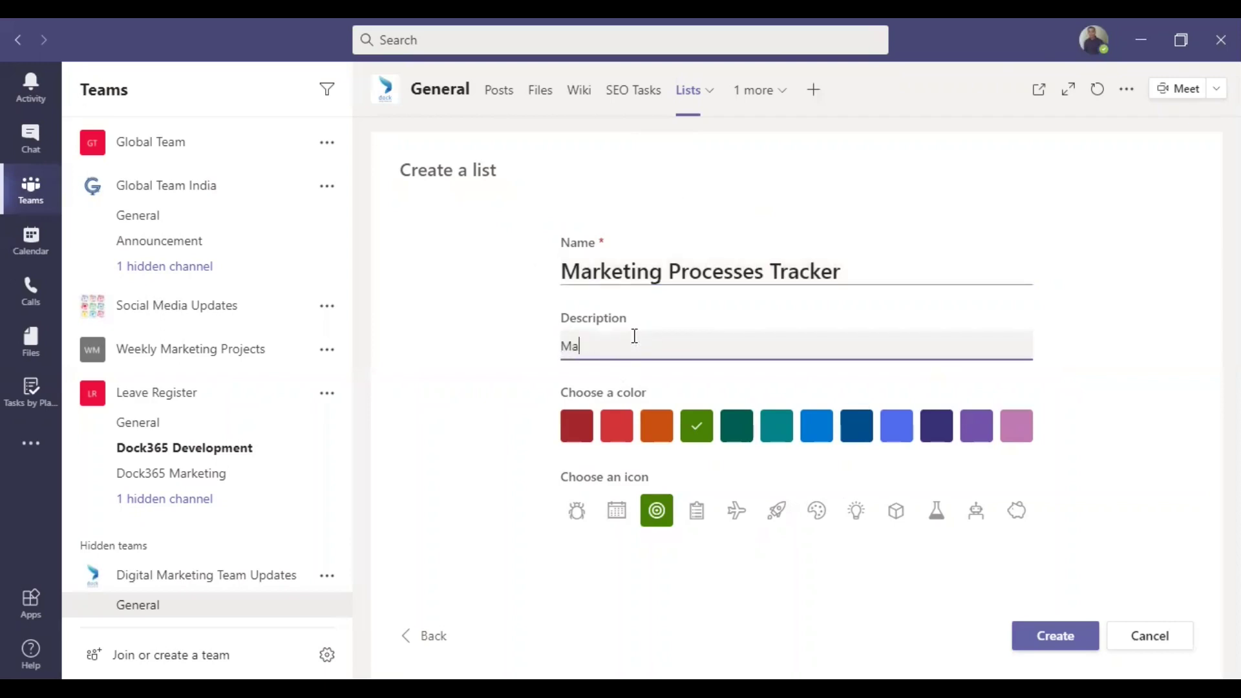
{"action": "type", "text": "rketing processes."}
- Give the list the bright blue color and the flask icon, and create it
{"action": "left_click", "coordinate": [778, 433]}
{"action": "left_click", "coordinate": [832, 432]}
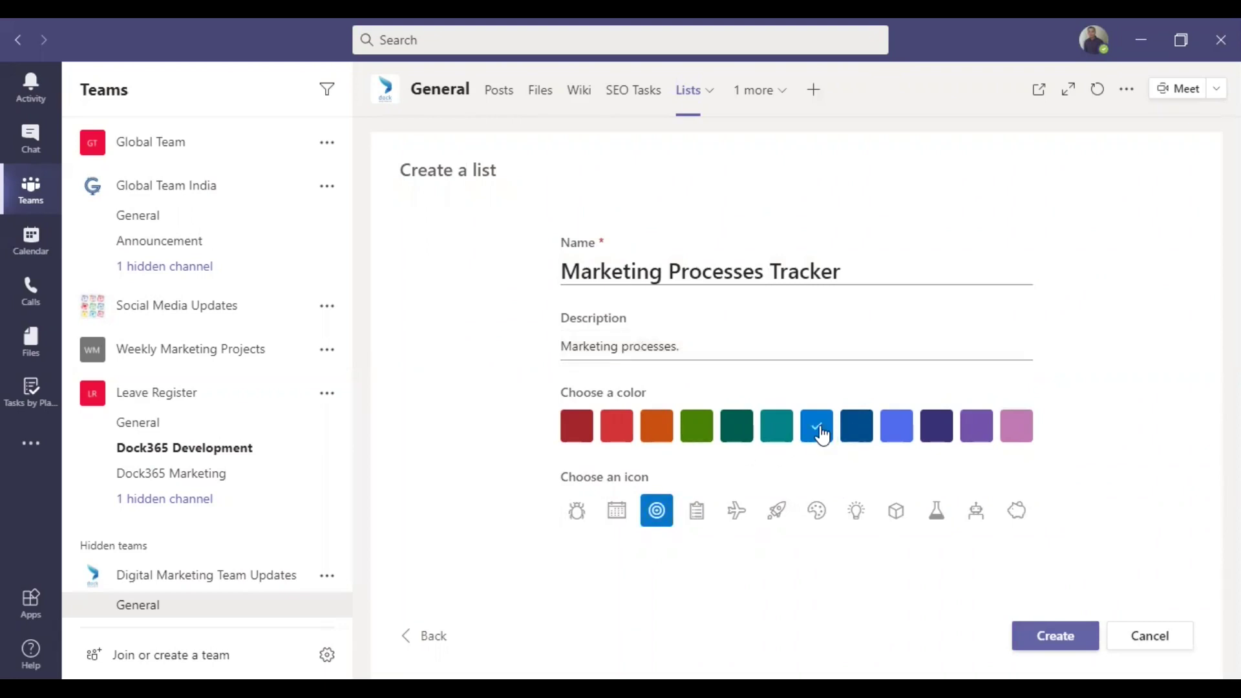
{"action": "left_click", "coordinate": [698, 513]}
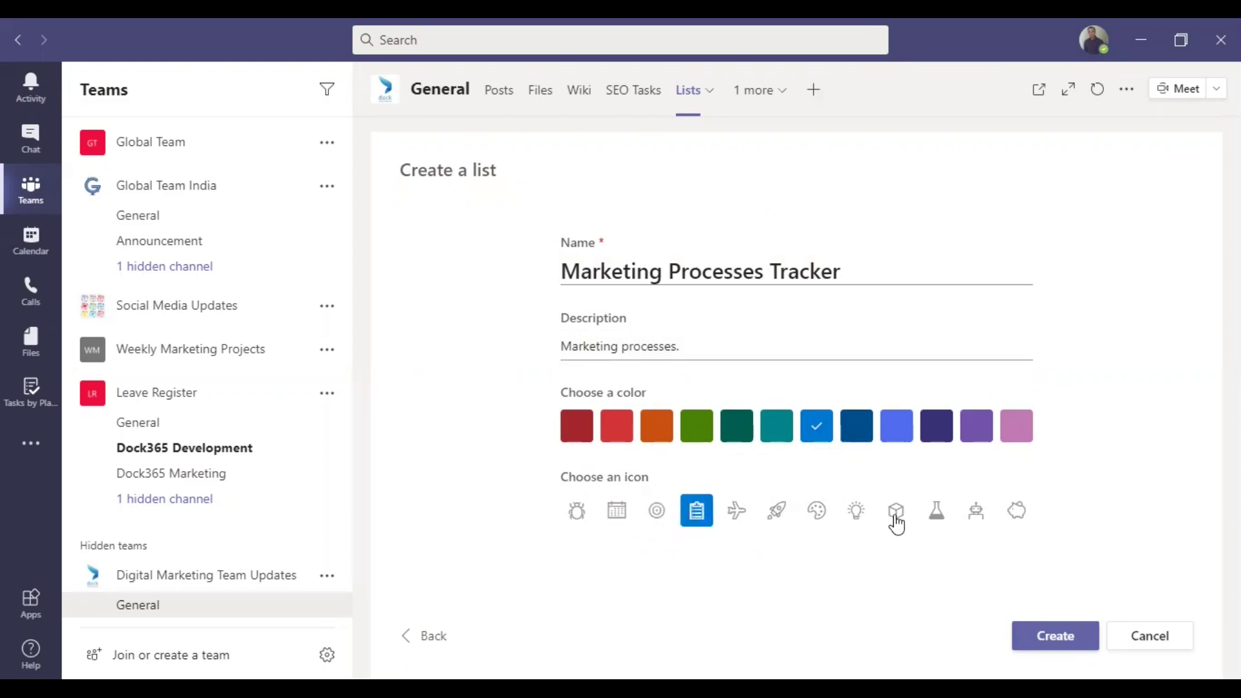
{"action": "left_click", "coordinate": [936, 514]}
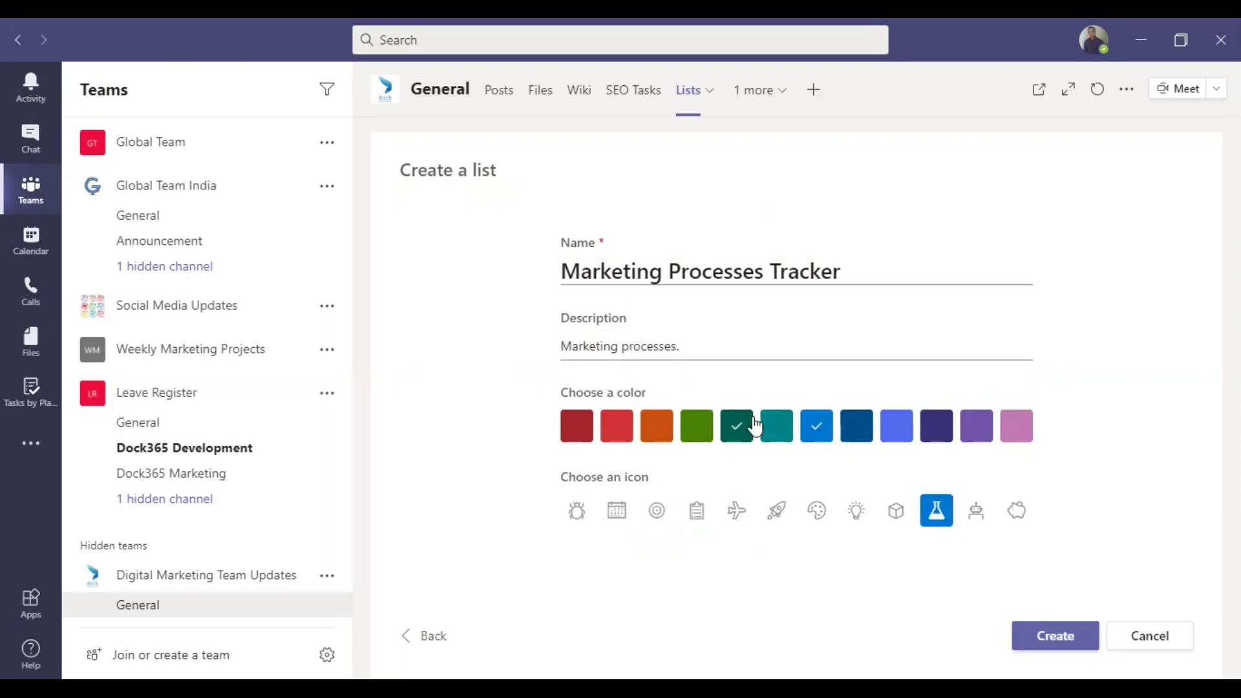
{"action": "left_click", "coordinate": [1052, 637]}
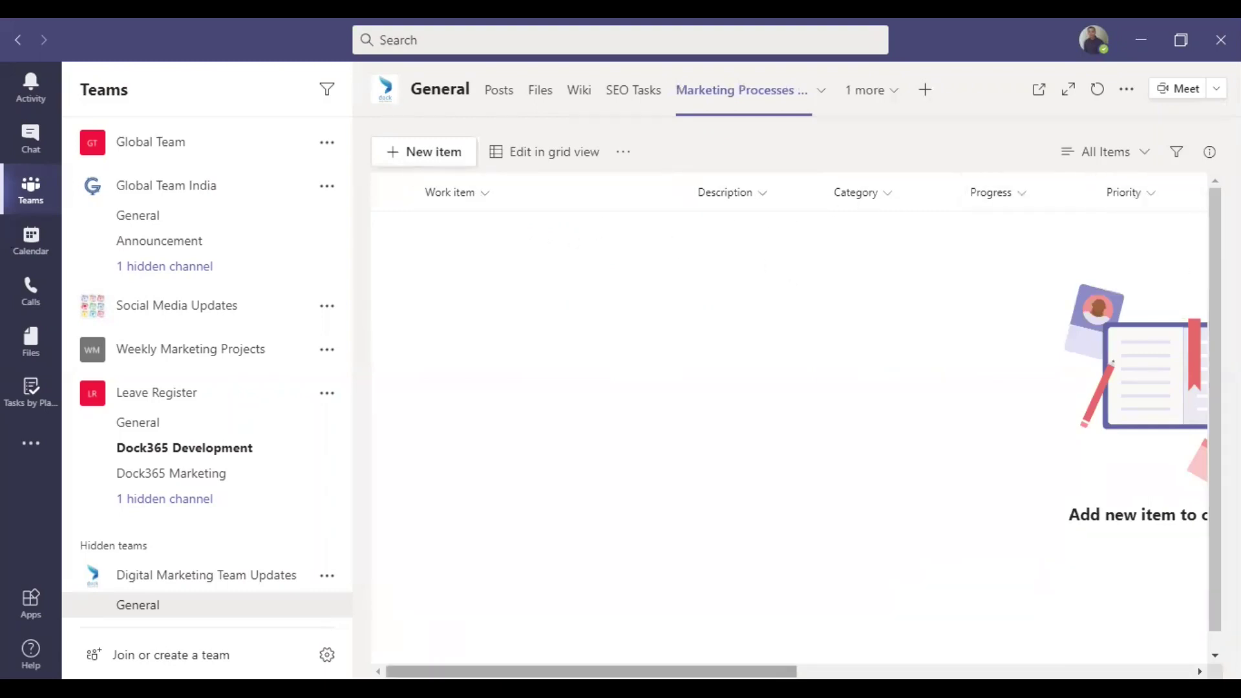
- Examine the fields of the new list's item entry form and close it without saving an item
{"action": "mouse_move", "coordinate": [549, 672]}
{"action": "left_mouse_down"}
{"action": "mouse_move", "coordinate": [784, 671]}
{"action": "mouse_move", "coordinate": [543, 671]}
{"action": "left_mouse_up"}
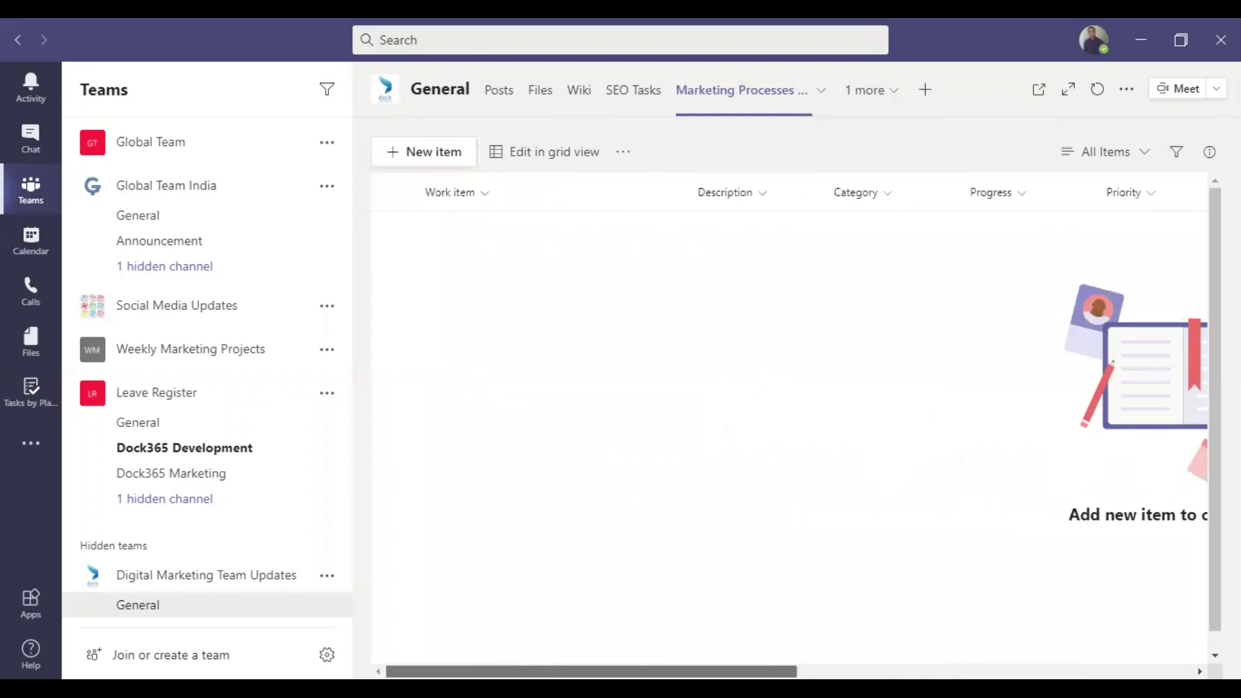
{"action": "left_click", "coordinate": [429, 156]}
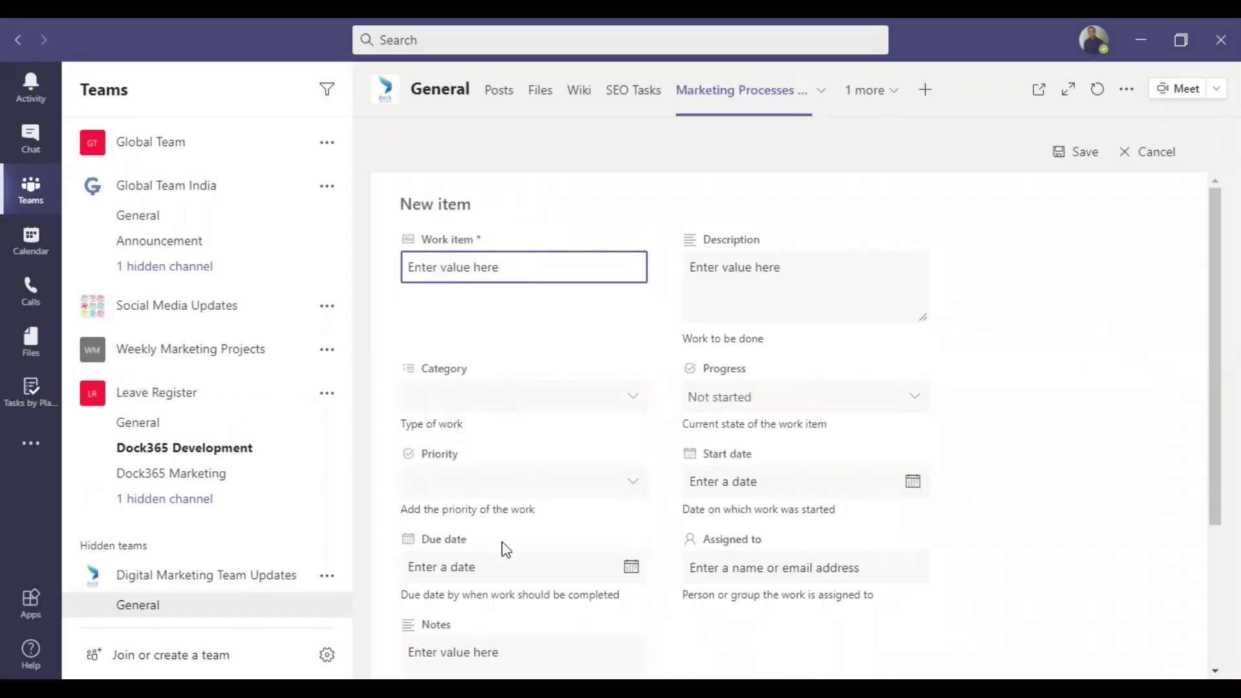
{"action": "scroll", "coordinate": [512, 557], "scroll_direction": "down", "scroll_amount": 3}
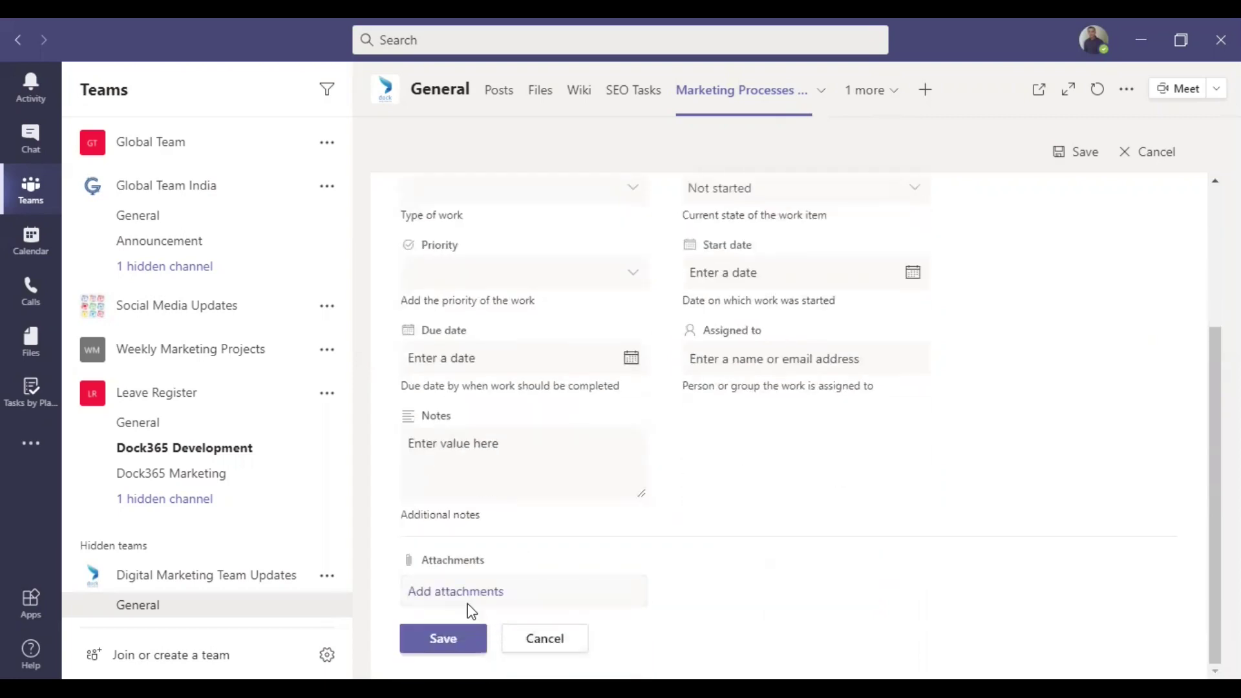
{"action": "left_click", "coordinate": [553, 646]}
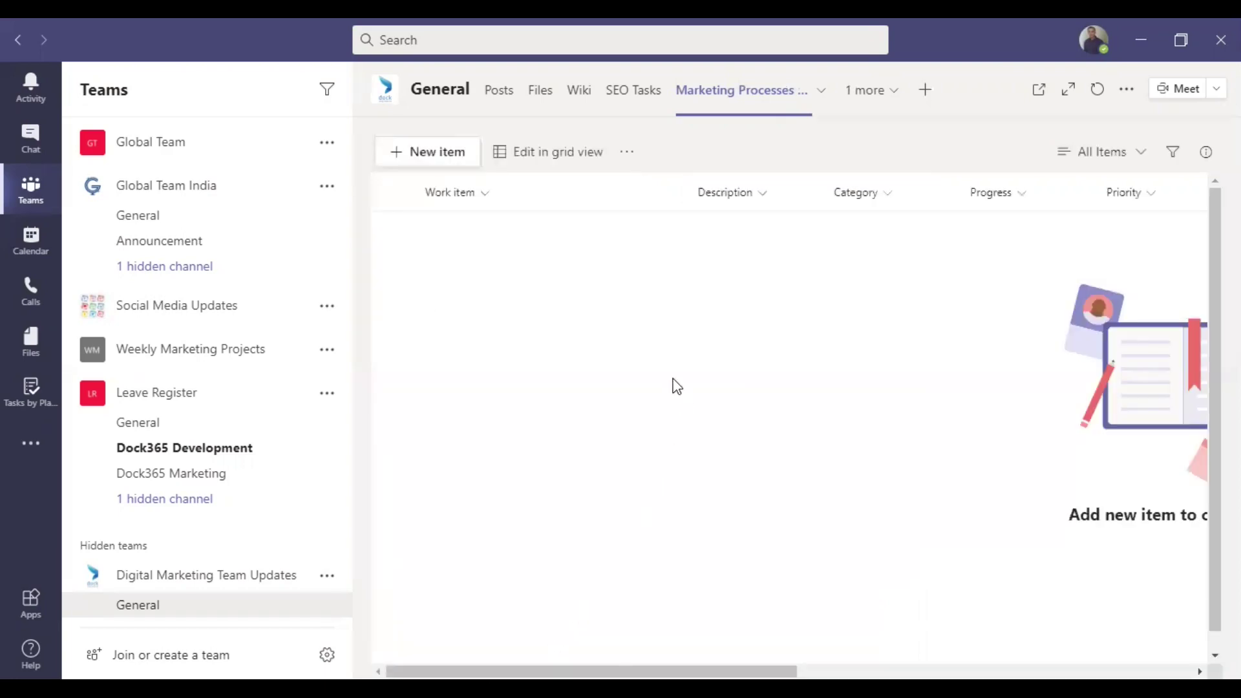